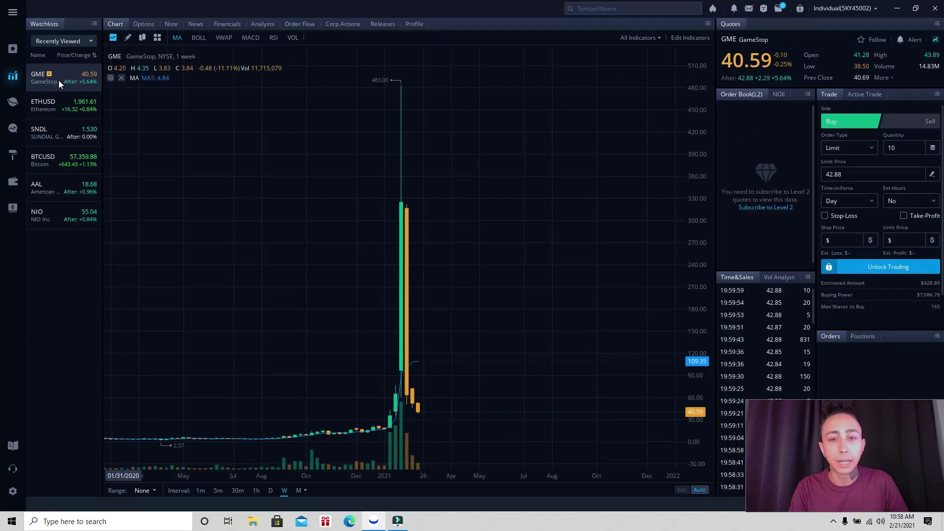
- Pan and zoom the weekly GME chart out to span 2016 through 2026
{"action": "left_click_drag", "start_coordinate": [243, 208], "coordinate": [278, 208]}
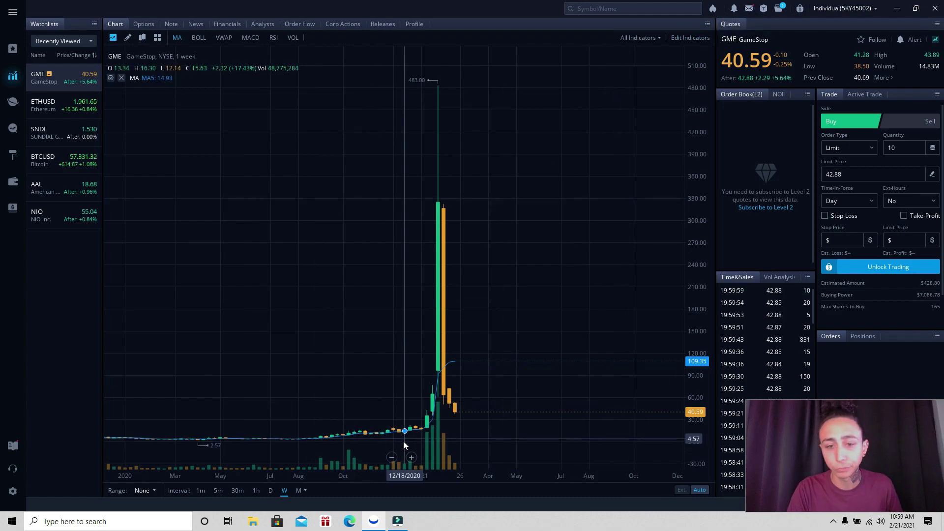
{"action": "left_click", "coordinate": [394, 457]}
{"action": "left_click", "coordinate": [394, 458]}
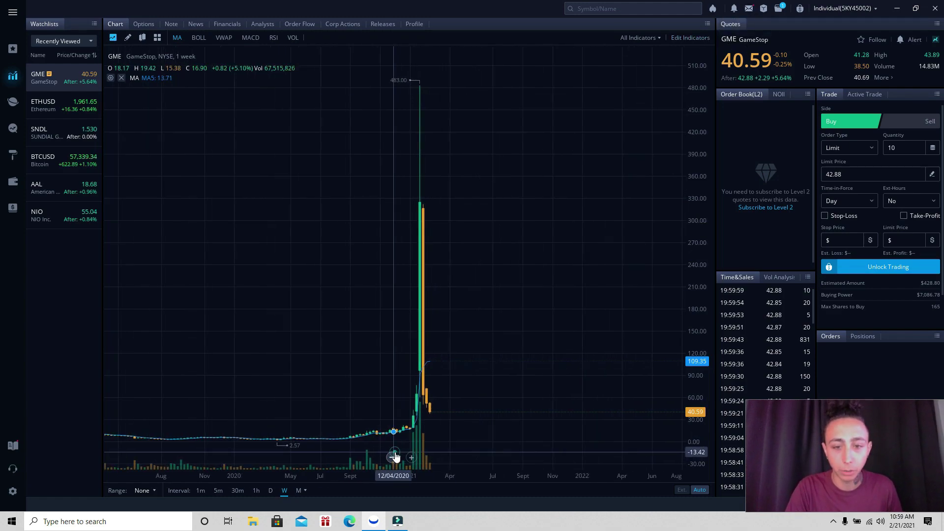
{"action": "left_click", "coordinate": [395, 456]}
{"action": "left_click", "coordinate": [394, 457]}
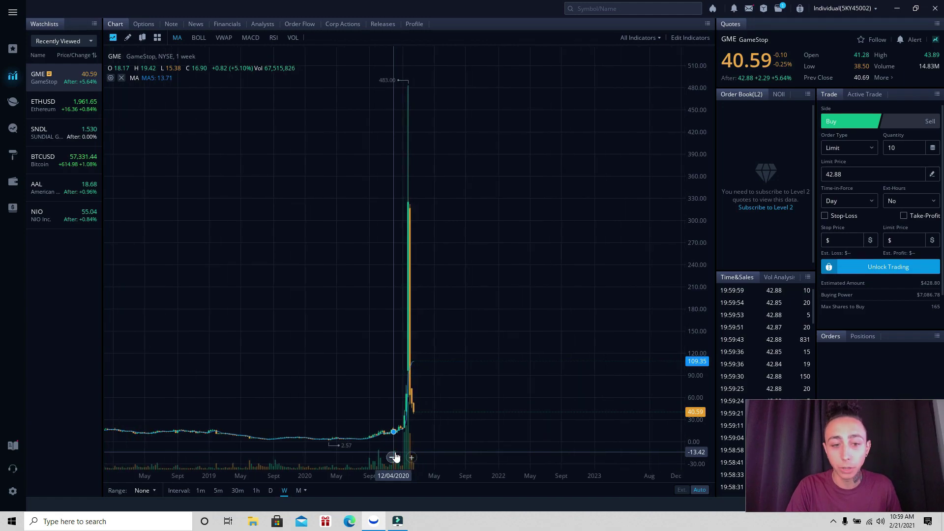
{"action": "left_click", "coordinate": [394, 457]}
{"action": "left_click", "coordinate": [395, 457]}
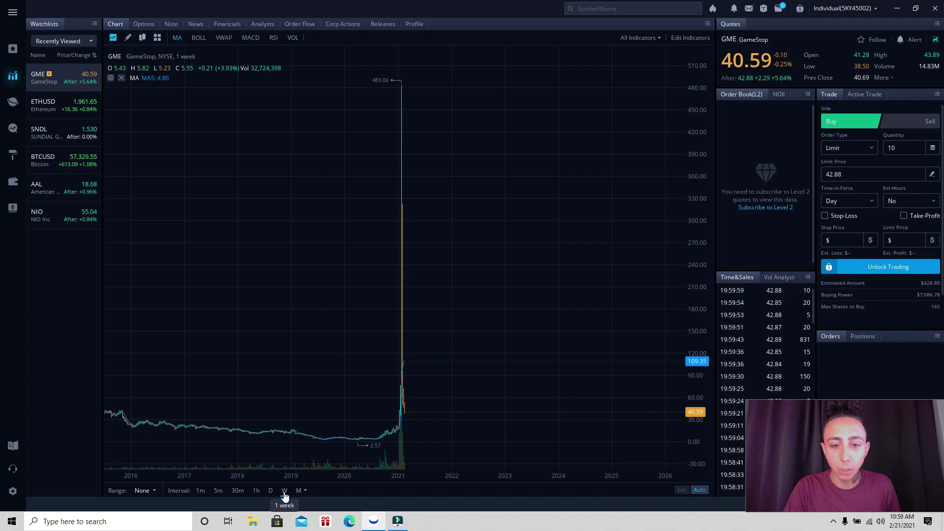
- Step the chart interval through daily and hourly to one-minute bars
{"action": "left_click", "coordinate": [270, 492]}
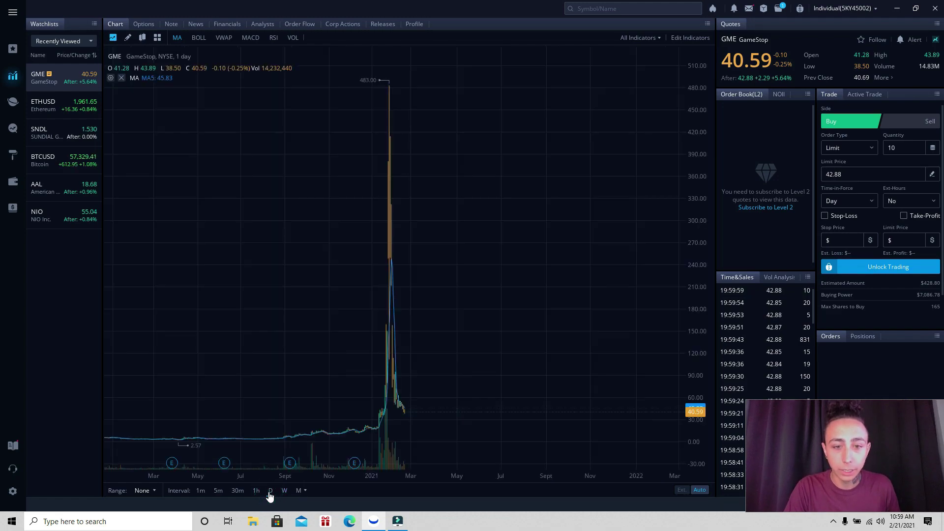
{"action": "left_click", "coordinate": [254, 490]}
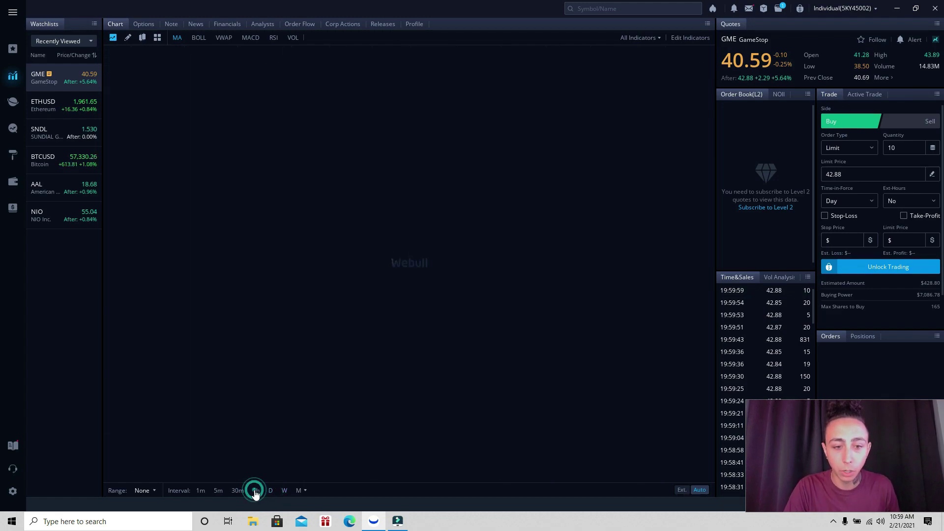
{"action": "left_click", "coordinate": [202, 492]}
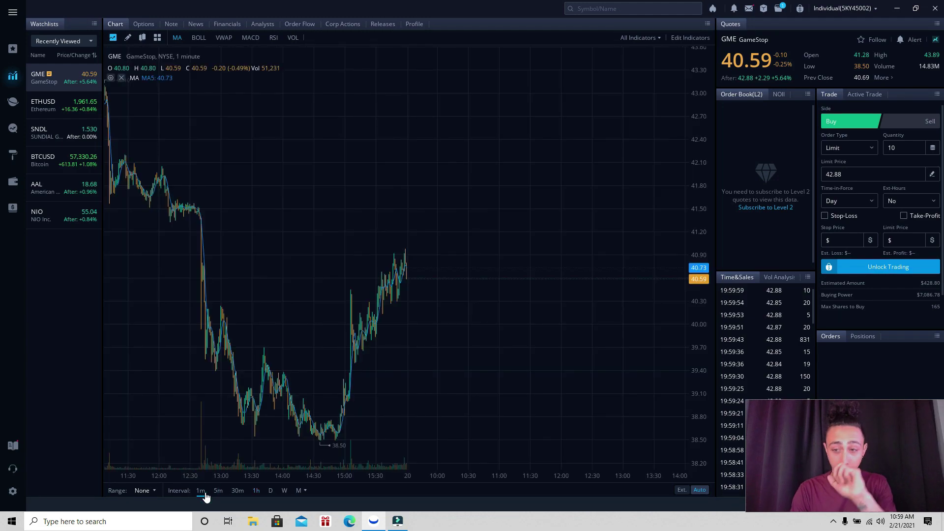
- Switch GME back to weekly bars and frame its full history from 2013 onward
{"action": "left_click", "coordinate": [285, 490]}
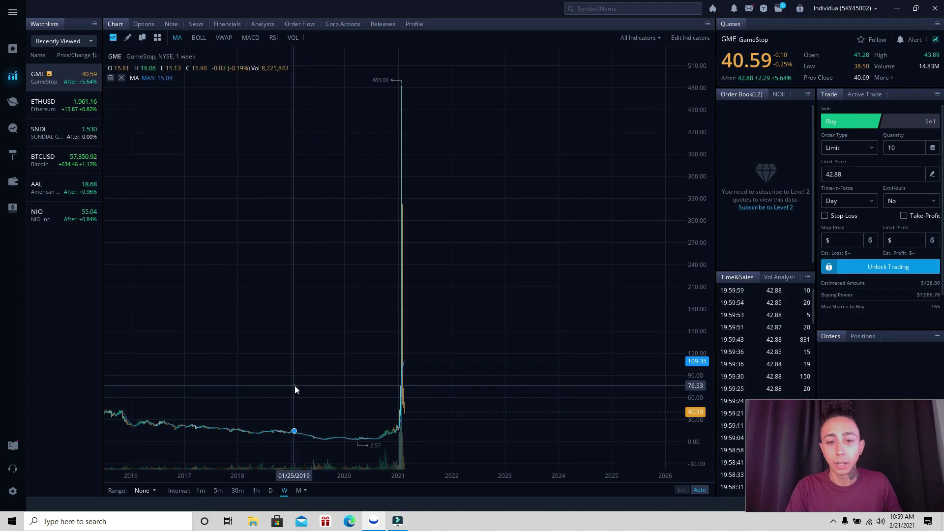
{"action": "left_click_drag", "start_coordinate": [295, 390], "coordinate": [397, 381]}
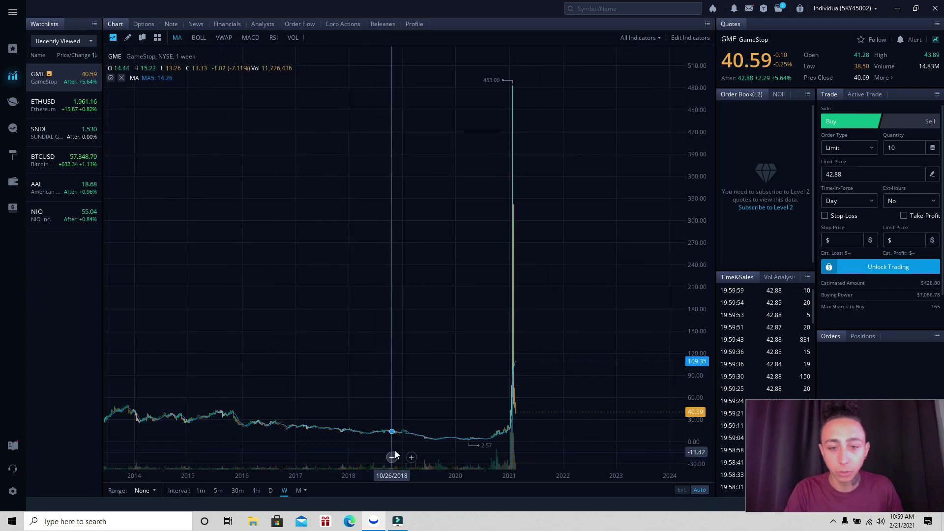
{"action": "left_click", "coordinate": [393, 458]}
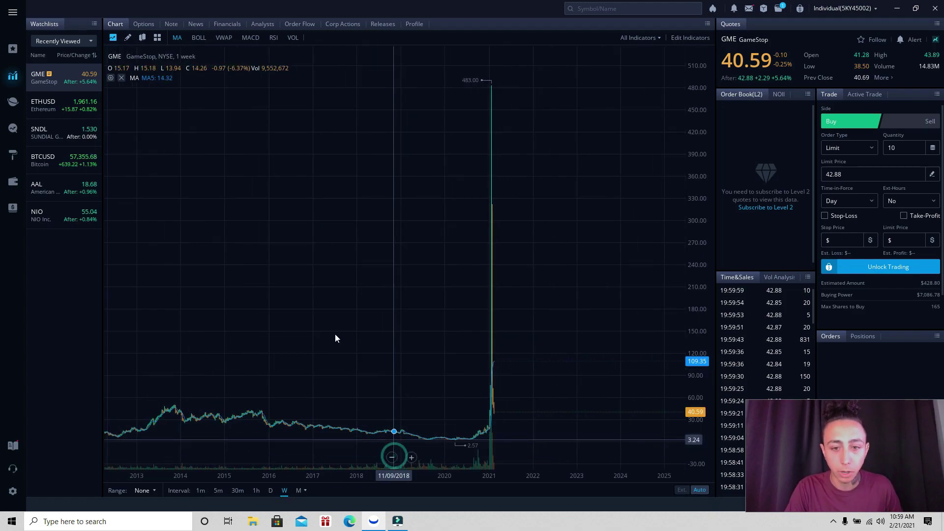
{"action": "left_click_drag", "start_coordinate": [329, 328], "coordinate": [348, 312]}
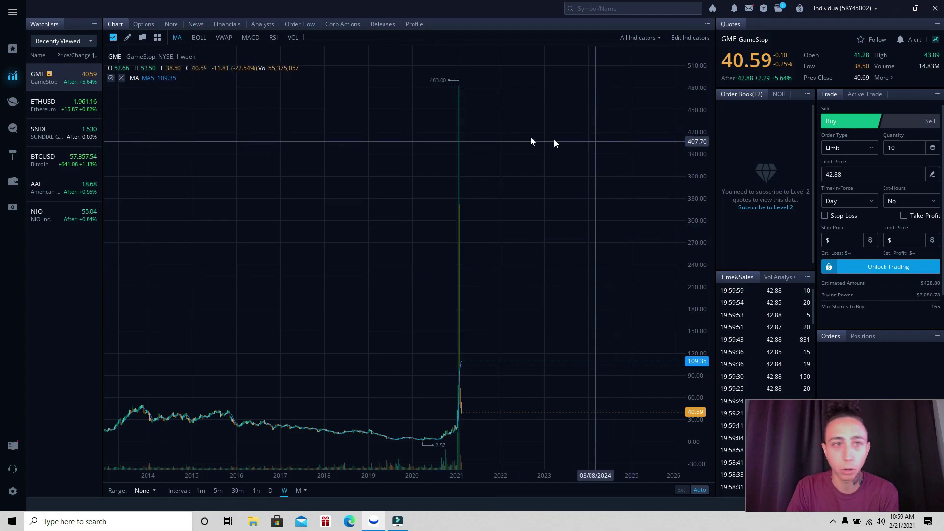
- Enable the drawing tools and place a horizontal line near 40.55 on the weekly chart
{"action": "left_click", "coordinate": [127, 38]}
{"action": "left_click", "coordinate": [182, 38]}
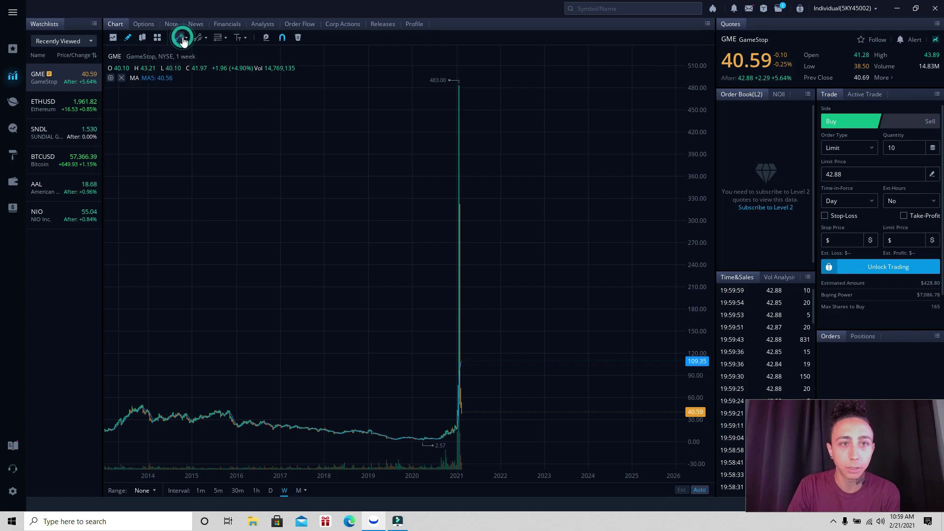
{"action": "left_click", "coordinate": [181, 38]}
{"action": "left_click", "coordinate": [185, 38]}
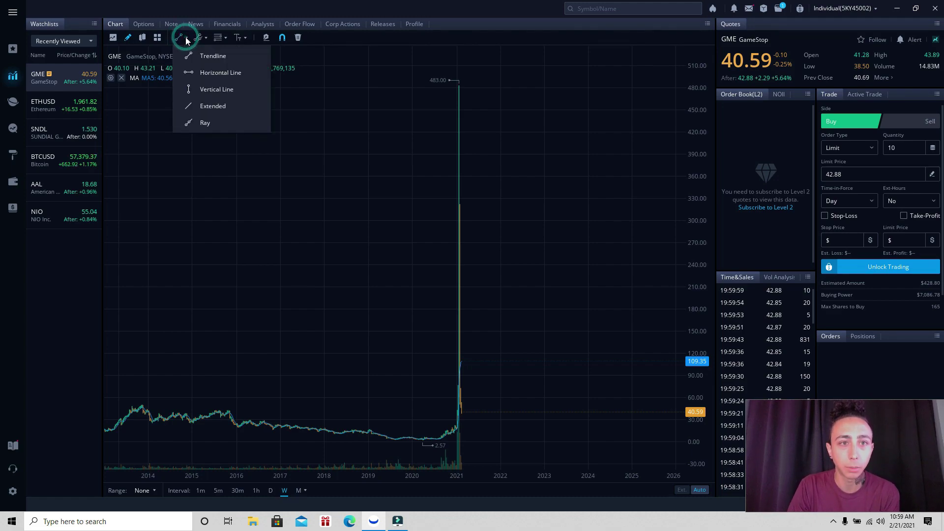
{"action": "left_click", "coordinate": [196, 70]}
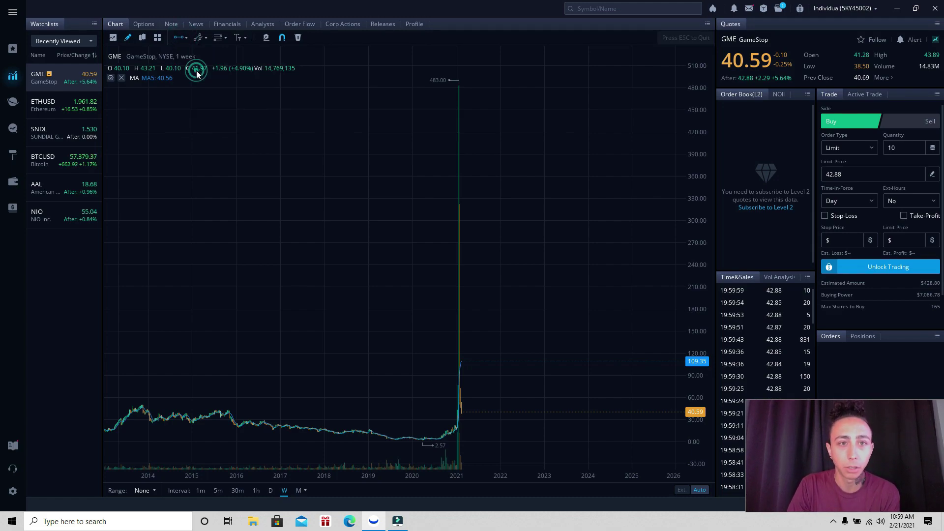
{"action": "left_click", "coordinate": [385, 412]}
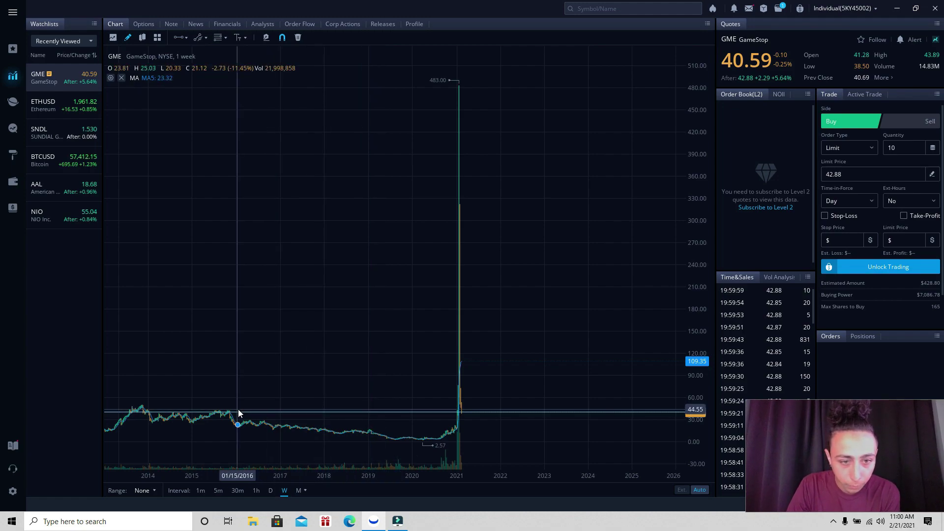
{"action": "left_click_drag", "start_coordinate": [298, 367], "coordinate": [388, 358]}
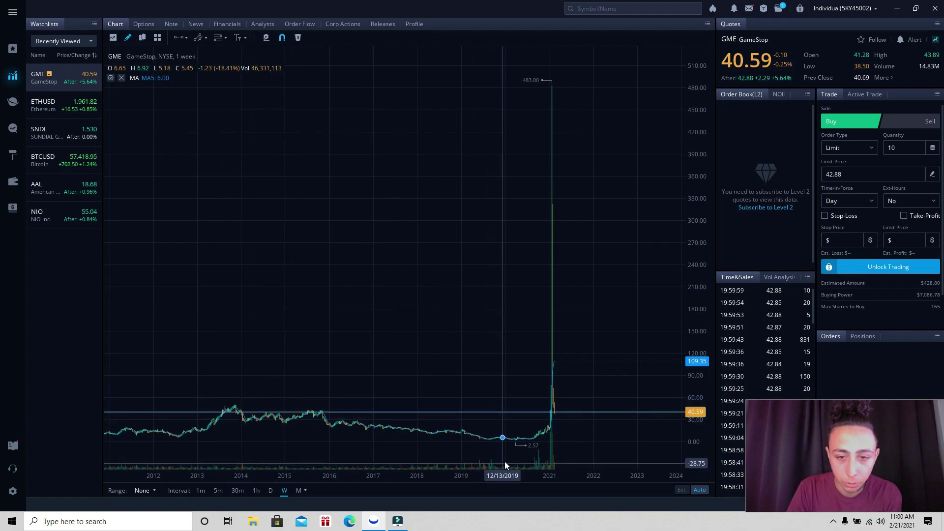
- Move the line to the 2013–2014 highs near 40.59 and add a second, higher horizontal line
{"action": "left_click", "coordinate": [412, 457]}
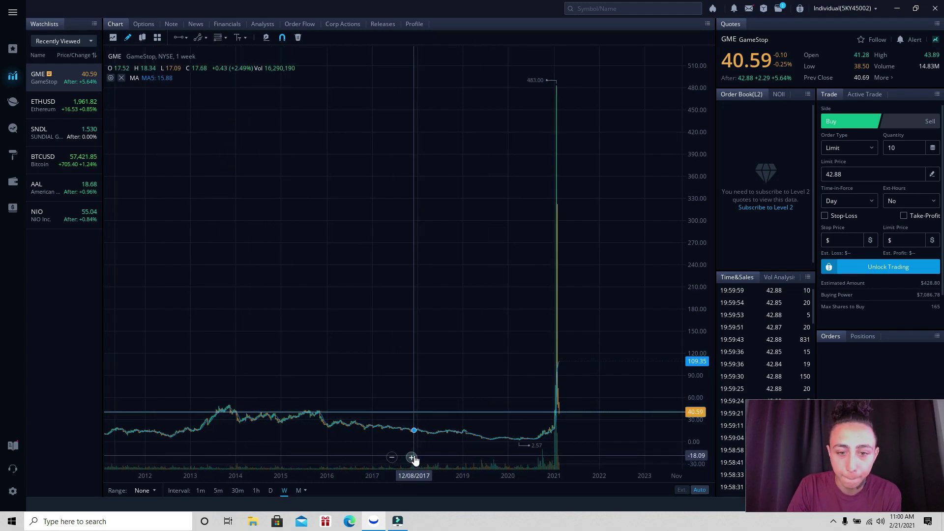
{"action": "left_click", "coordinate": [412, 458]}
{"action": "left_click", "coordinate": [412, 458]}
{"action": "left_click", "coordinate": [412, 457]}
{"action": "left_click", "coordinate": [412, 458]}
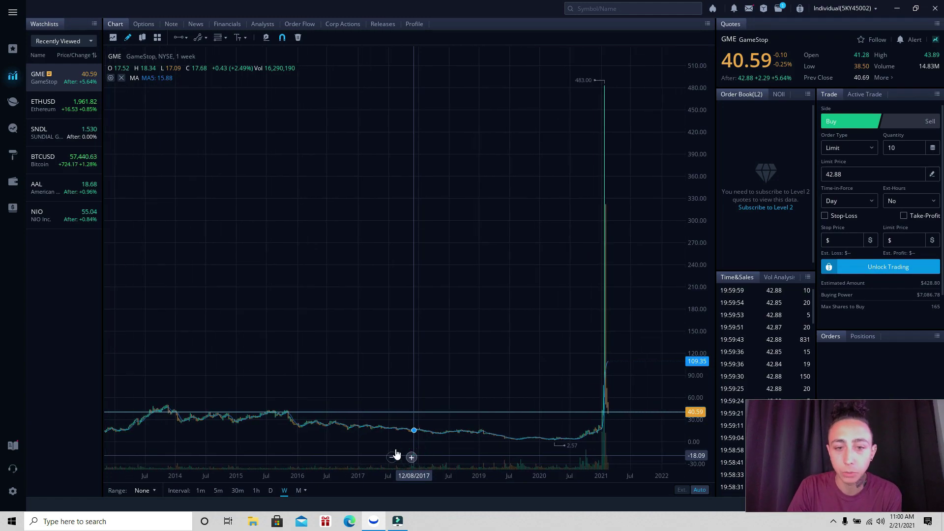
{"action": "left_click_drag", "start_coordinate": [278, 390], "coordinate": [285, 388]}
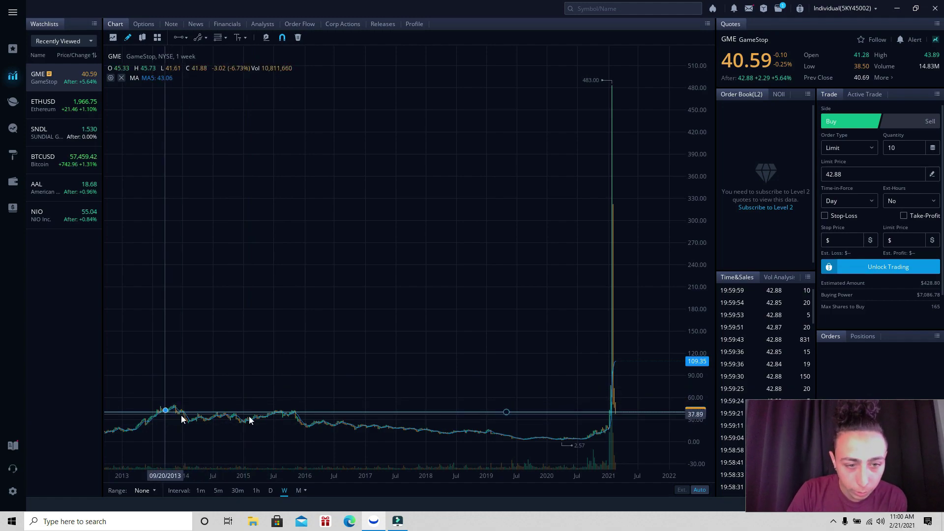
{"action": "left_click_drag", "start_coordinate": [231, 370], "coordinate": [322, 373]}
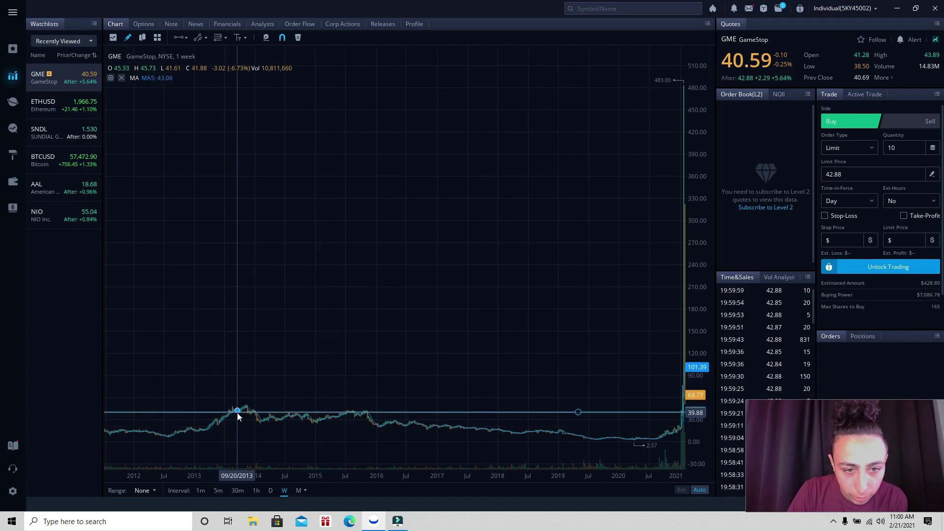
{"action": "left_click_drag", "start_coordinate": [238, 412], "coordinate": [255, 414]}
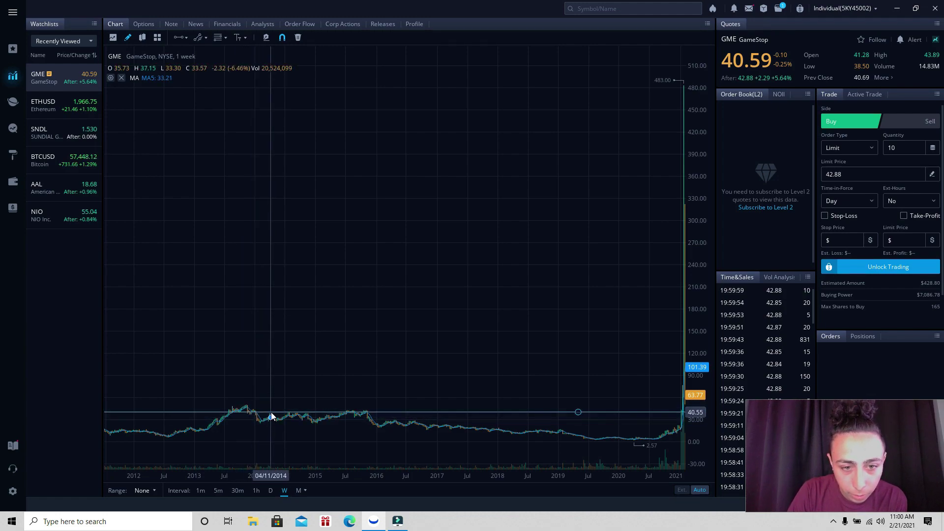
{"action": "left_click", "coordinate": [276, 419]}
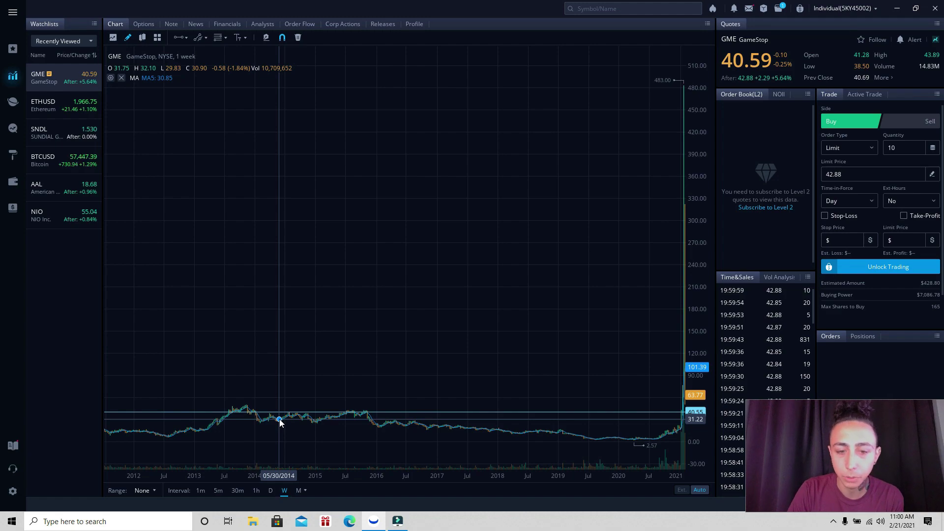
{"action": "mouse_move", "coordinate": [279, 419]}
{"action": "left_mouse_down"}
{"action": "mouse_move", "coordinate": [351, 378]}
{"action": "mouse_move", "coordinate": [236, 385]}
{"action": "left_mouse_up"}
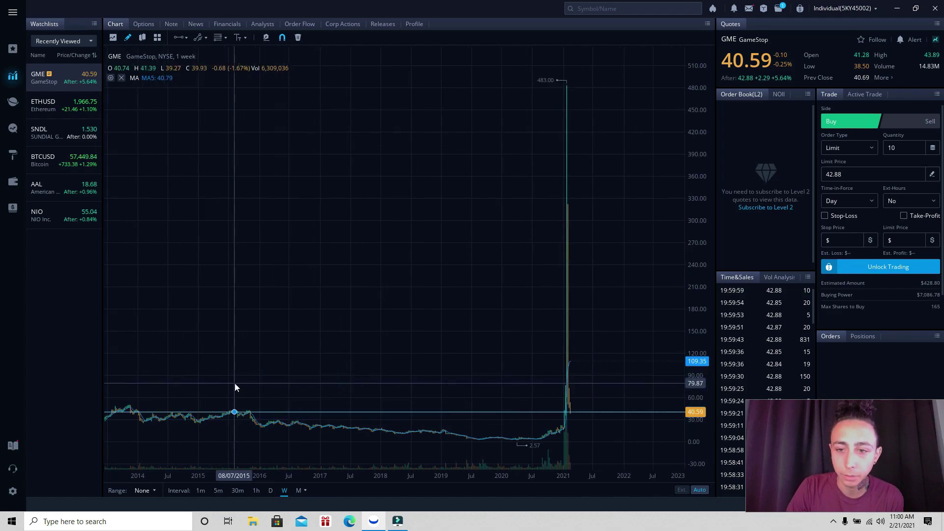
- Center the January 2021 spike and zoom in so the chart spans 2018 through 2022
{"action": "left_click_drag", "start_coordinate": [332, 355], "coordinate": [364, 355]}
{"action": "scroll", "coordinate": [382, 367], "scroll_direction": "up", "scroll_amount": 5}
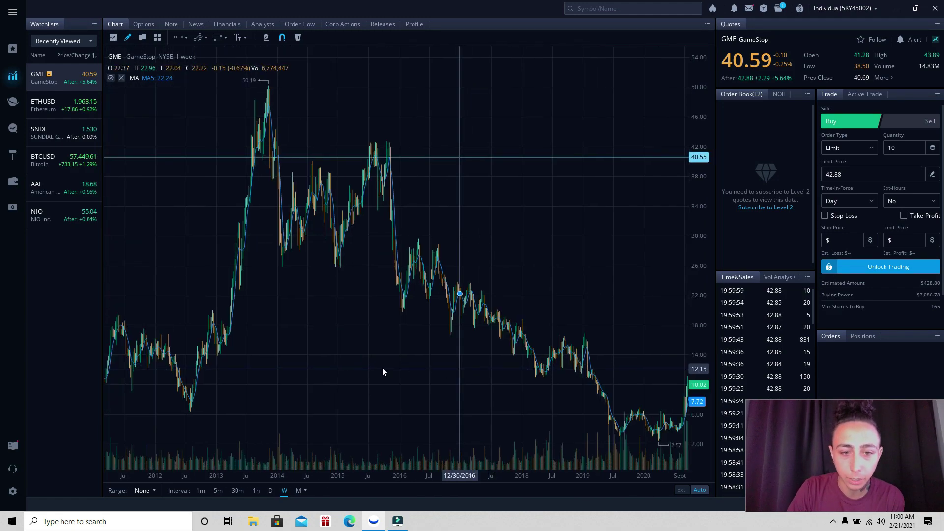
{"action": "scroll", "coordinate": [328, 371], "scroll_direction": "down", "scroll_amount": 5}
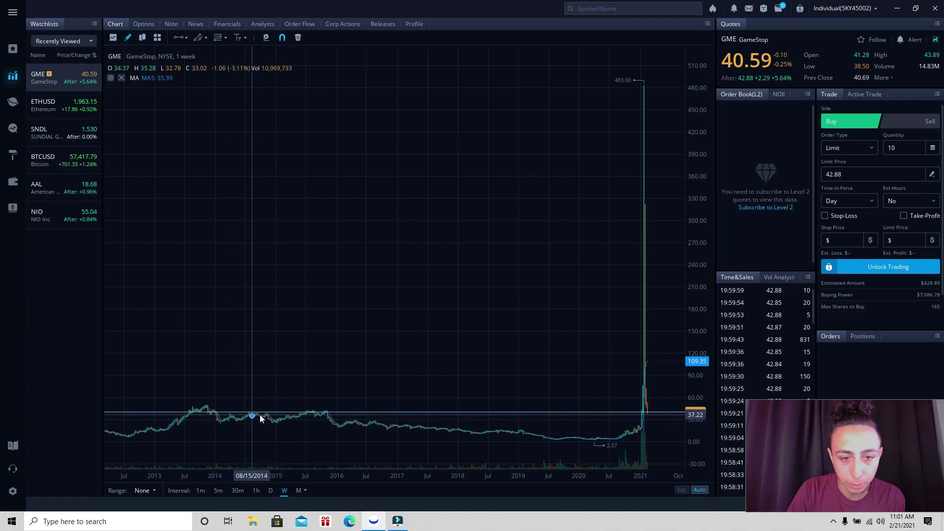
{"action": "left_click_drag", "start_coordinate": [643, 415], "coordinate": [501, 415]}
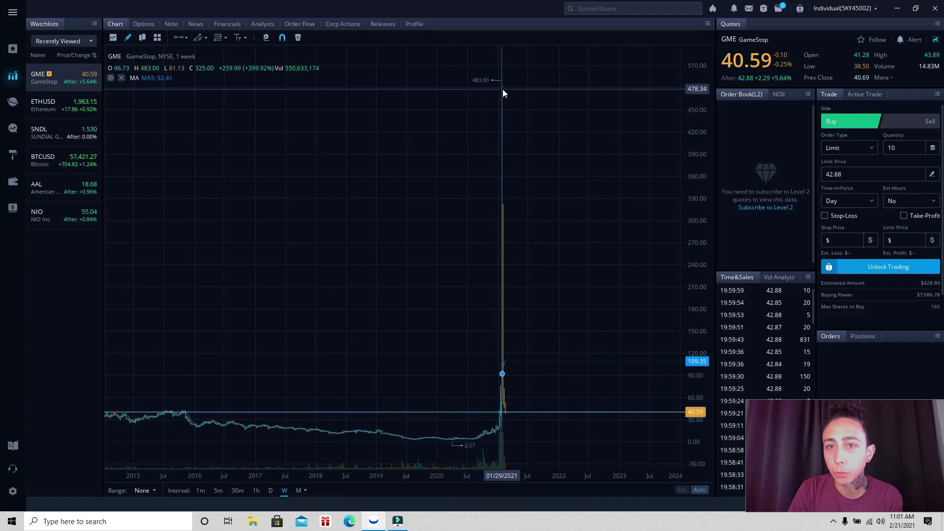
{"action": "left_click", "coordinate": [414, 457]}
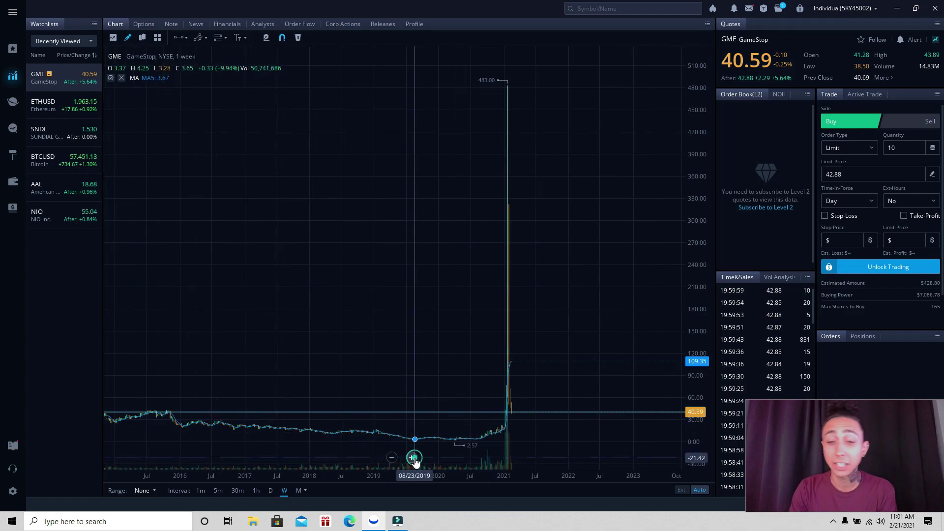
{"action": "left_click", "coordinate": [412, 458]}
{"action": "left_click", "coordinate": [413, 458]}
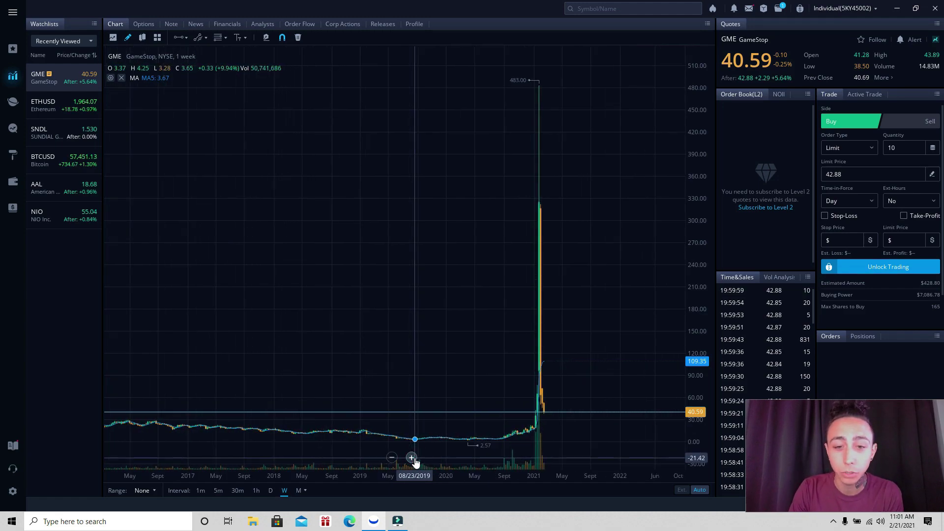
{"action": "left_click", "coordinate": [412, 458]}
{"action": "left_click", "coordinate": [412, 458]}
{"action": "left_click", "coordinate": [412, 458]}
{"action": "left_click", "coordinate": [412, 458]}
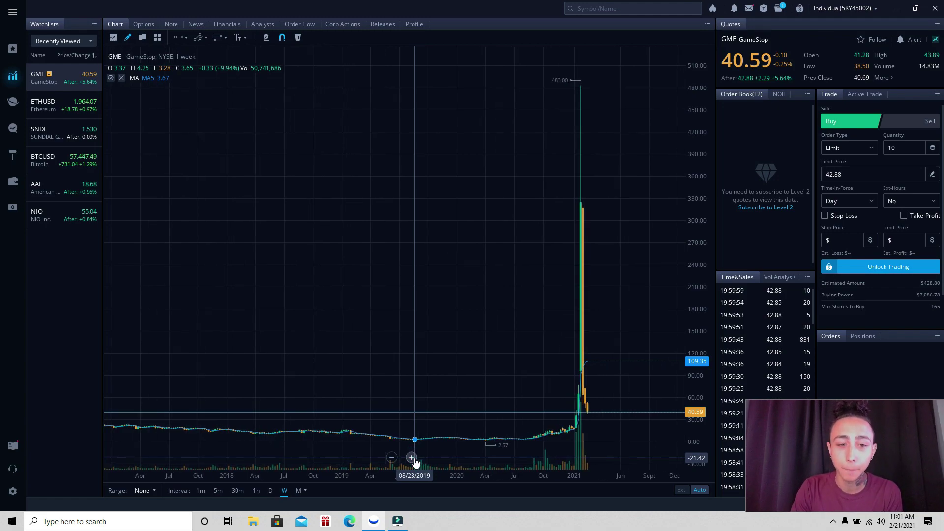
{"action": "left_click", "coordinate": [412, 458]}
{"action": "left_click_drag", "start_coordinate": [478, 366], "coordinate": [385, 379]}
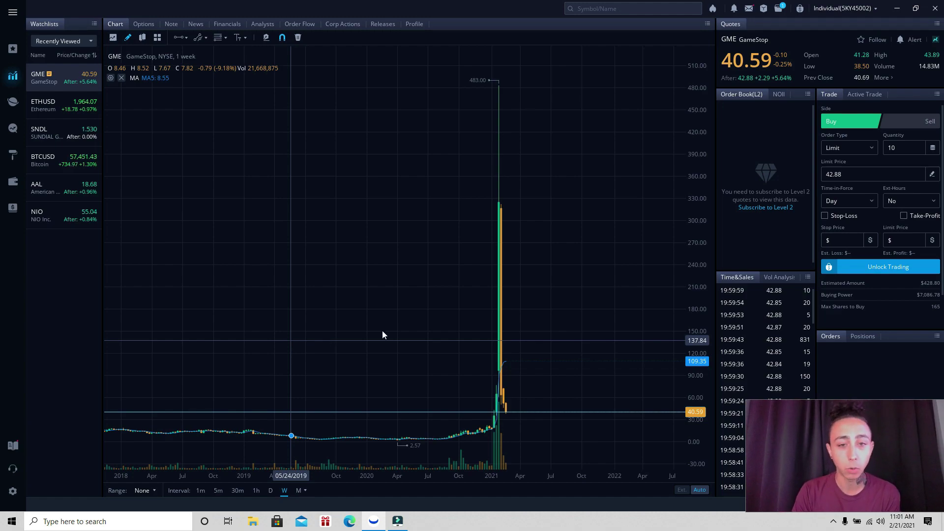
- Select the 39.22 horizontal line and pan the chart back to show 2017 through early 2021
{"action": "left_click_drag", "start_coordinate": [435, 328], "coordinate": [384, 326]}
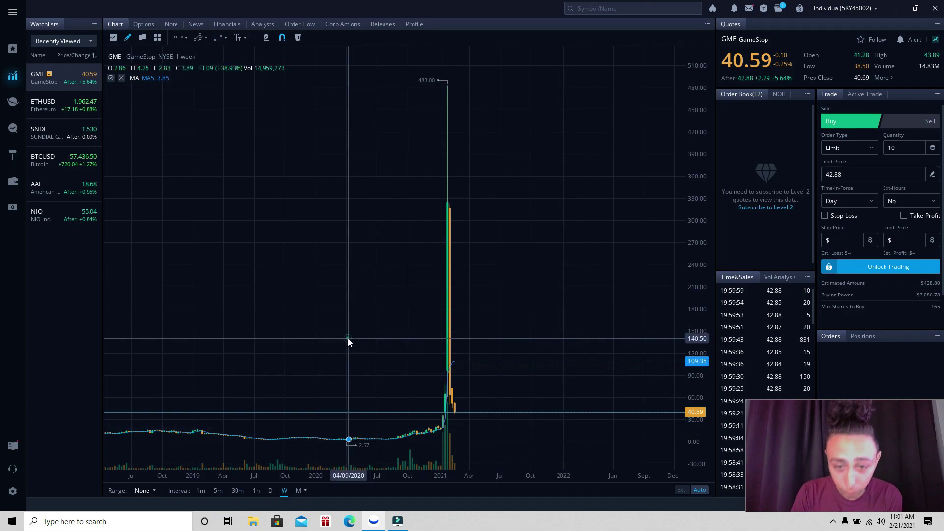
{"action": "left_click_drag", "start_coordinate": [348, 341], "coordinate": [296, 332]}
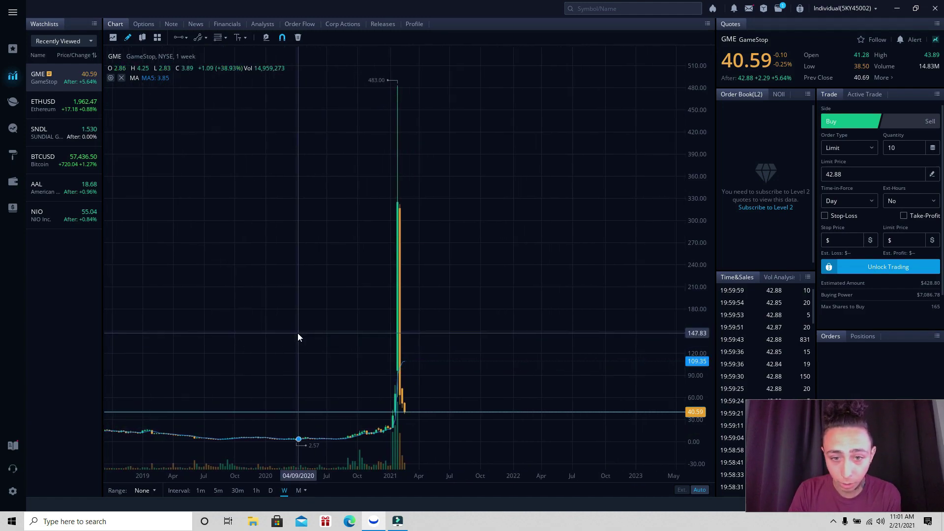
{"action": "left_click", "coordinate": [457, 411]}
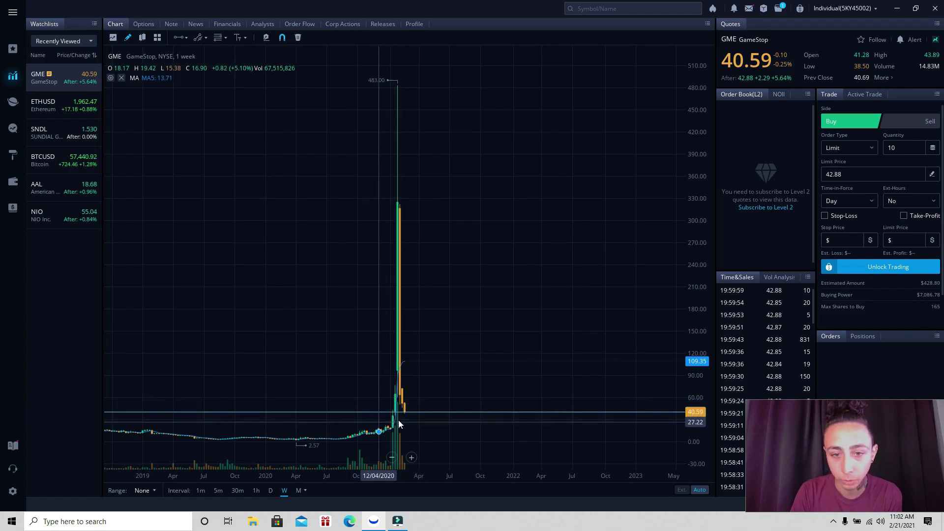
{"action": "left_click_drag", "start_coordinate": [293, 375], "coordinate": [565, 367]}
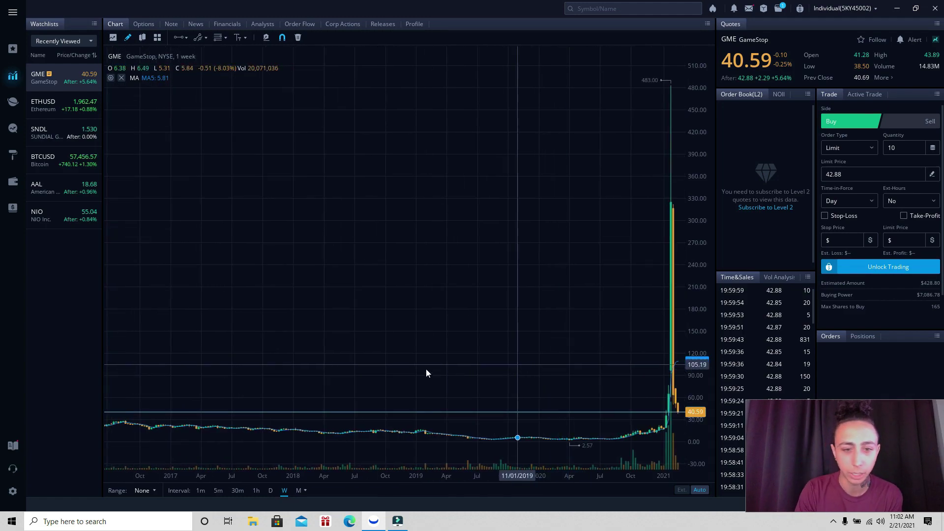
- Zoom the weekly chart out several steps and pan it to span roughly 2013 through 2022
{"action": "left_click_drag", "start_coordinate": [356, 361], "coordinate": [569, 354]}
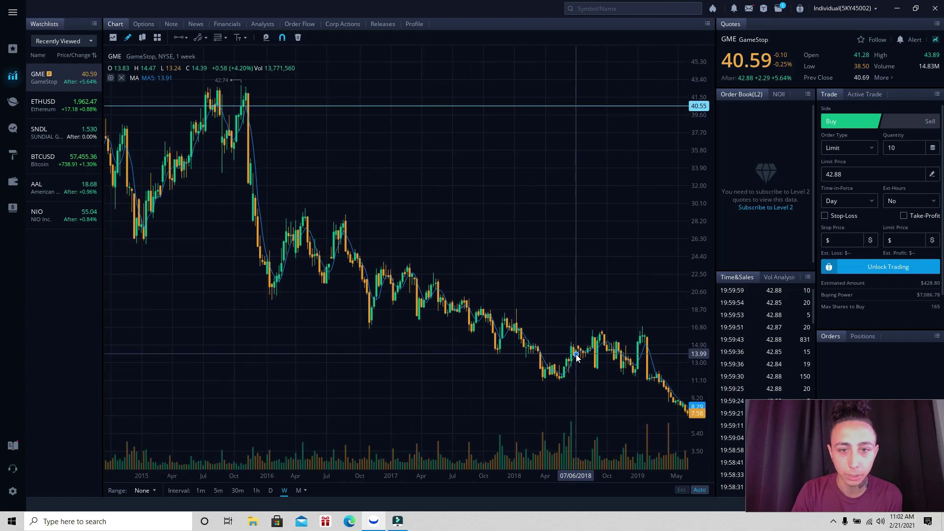
{"action": "left_click", "coordinate": [391, 458]}
{"action": "left_click", "coordinate": [391, 458]}
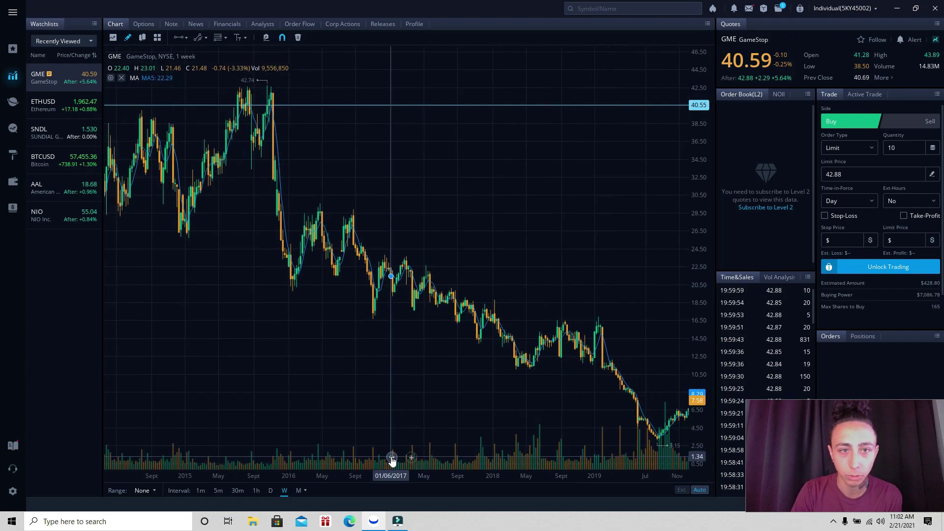
{"action": "left_click", "coordinate": [391, 458]}
{"action": "left_click", "coordinate": [392, 459]}
{"action": "left_click", "coordinate": [391, 458]}
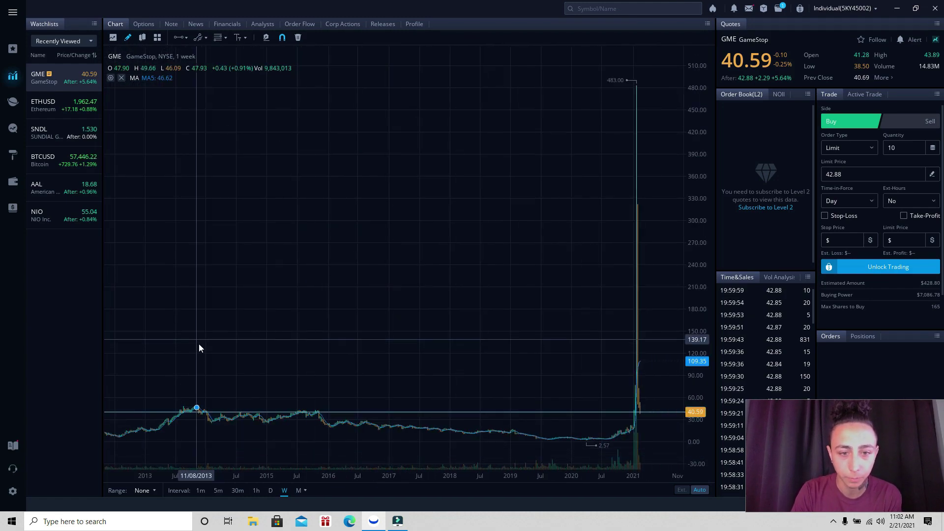
{"action": "left_click_drag", "start_coordinate": [198, 343], "coordinate": [235, 347]}
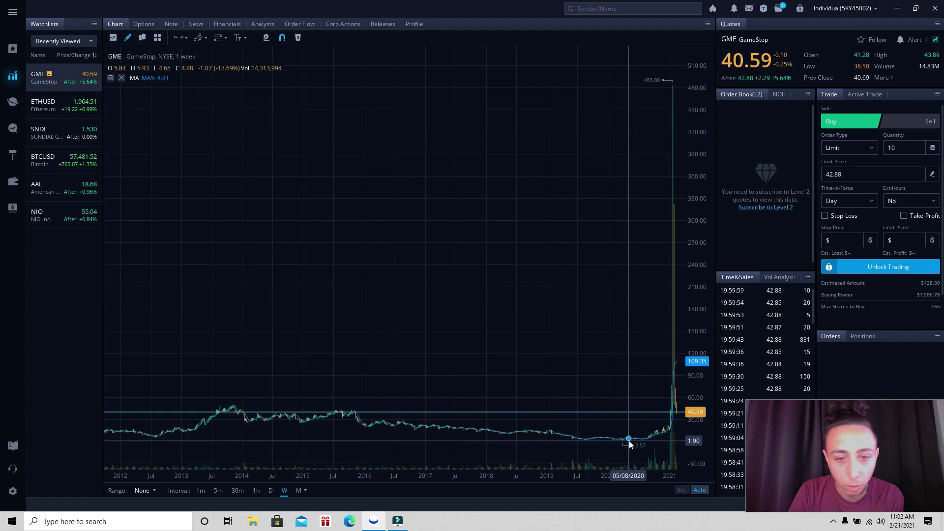
{"action": "left_click_drag", "start_coordinate": [647, 379], "coordinate": [570, 385]}
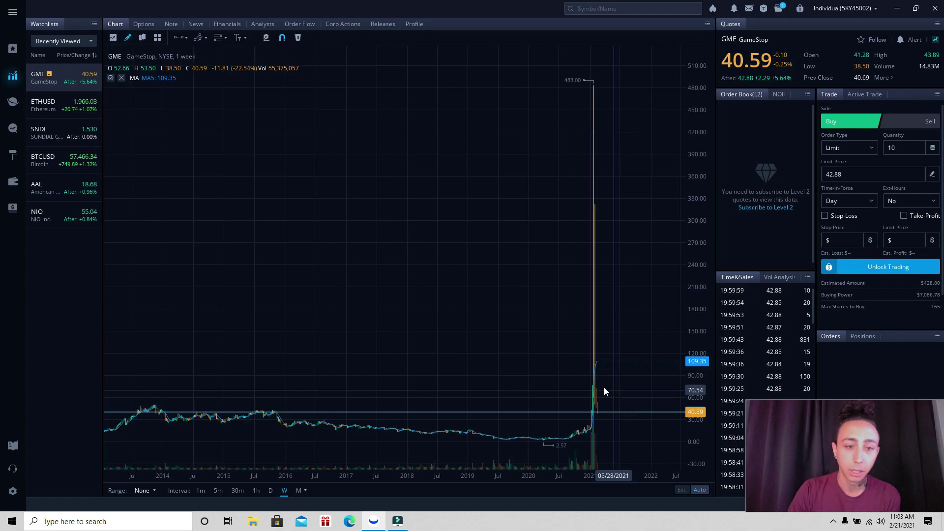
- Raise the horizontal support line to 40.55 and deselect it
{"action": "left_click_drag", "start_coordinate": [533, 367], "coordinate": [480, 372]}
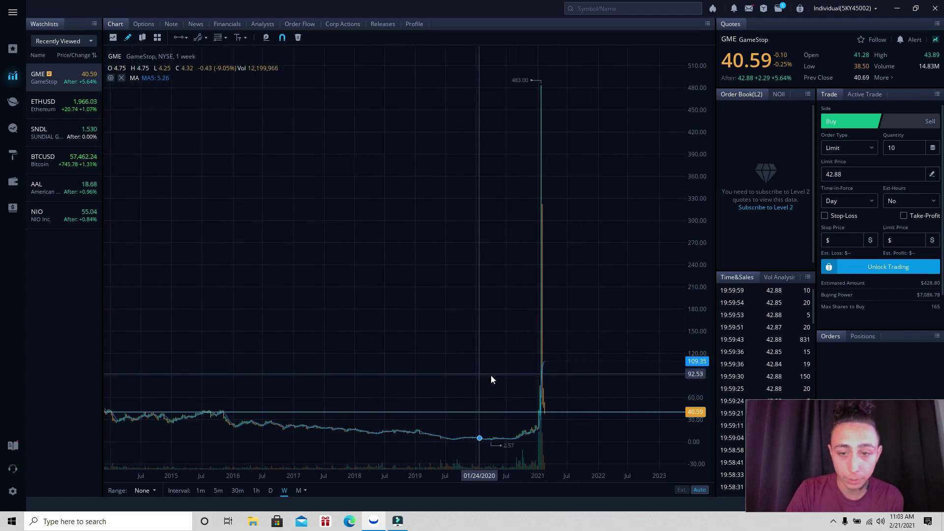
{"action": "left_click_drag", "start_coordinate": [587, 413], "coordinate": [587, 412]}
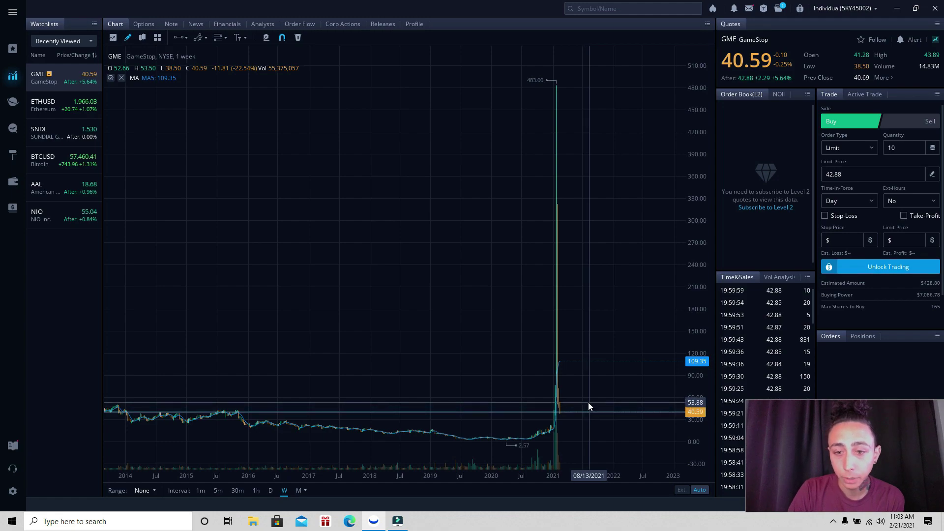
{"action": "left_click", "coordinate": [588, 402]}
- Zoom in around the early-2021 spike so the chart covers late 2019 through 2022
{"action": "left_click_drag", "start_coordinate": [605, 388], "coordinate": [481, 454]}
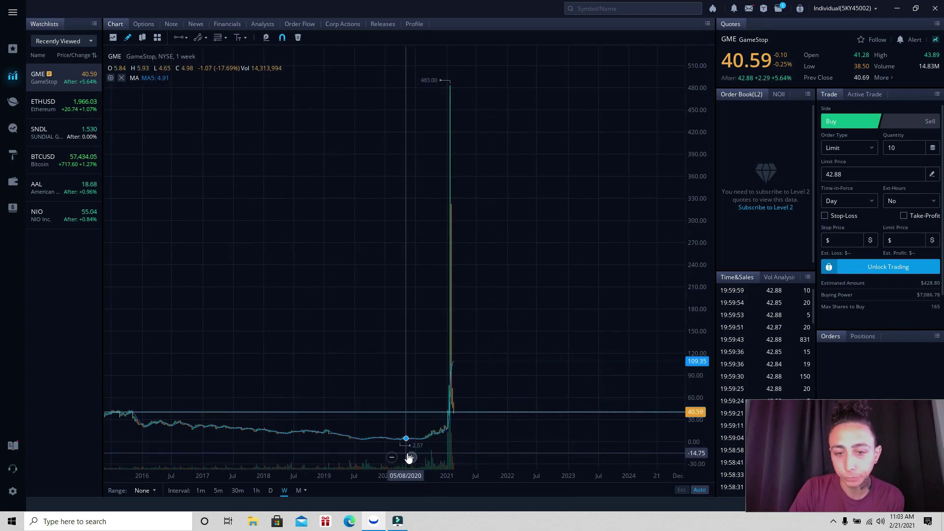
{"action": "left_click", "coordinate": [412, 457]}
{"action": "left_click", "coordinate": [412, 458]}
{"action": "left_click", "coordinate": [412, 457]}
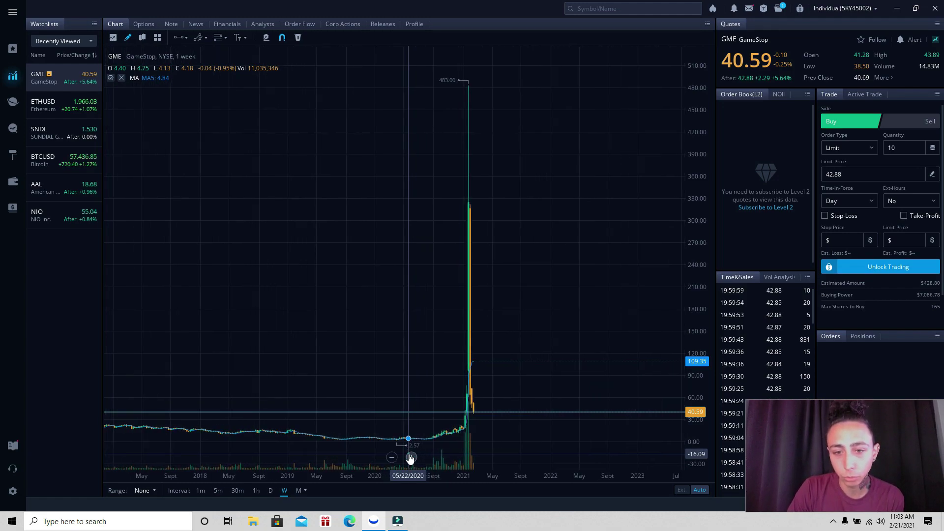
{"action": "left_click", "coordinate": [412, 458]}
{"action": "left_click", "coordinate": [411, 457]}
{"action": "left_click", "coordinate": [412, 457]}
{"action": "left_click", "coordinate": [411, 457]}
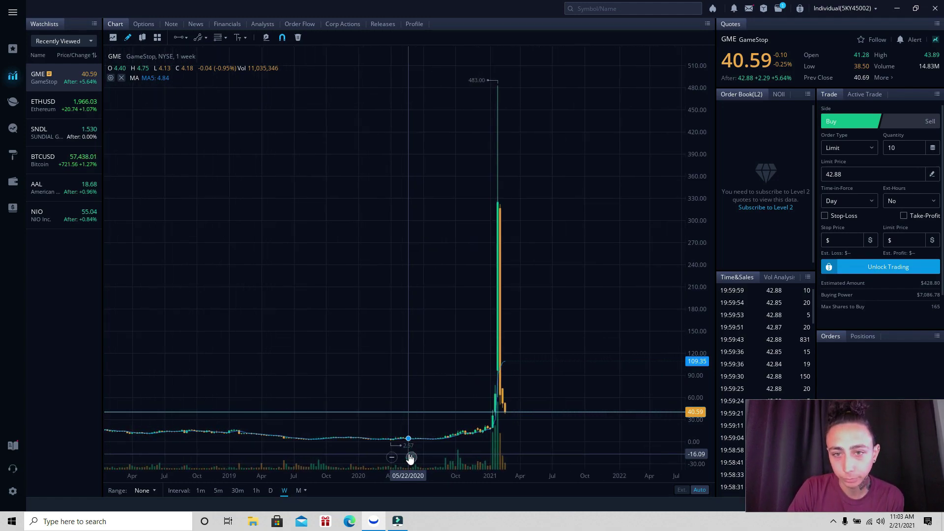
{"action": "left_click", "coordinate": [411, 457]}
{"action": "left_click", "coordinate": [411, 457]}
{"action": "left_click", "coordinate": [411, 457]}
{"action": "left_click", "coordinate": [412, 458]}
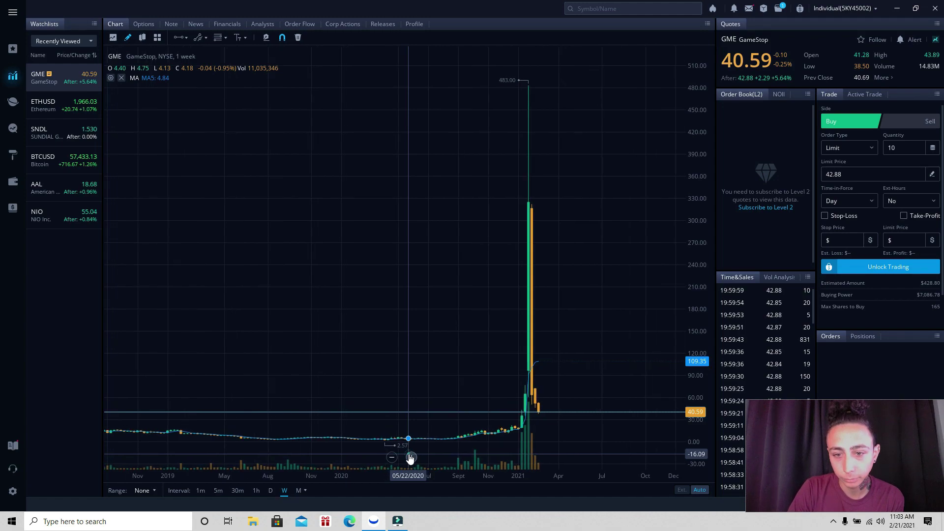
{"action": "left_click", "coordinate": [412, 457]}
{"action": "left_click", "coordinate": [412, 457]}
{"action": "left_click", "coordinate": [411, 457]}
{"action": "left_click", "coordinate": [411, 457]}
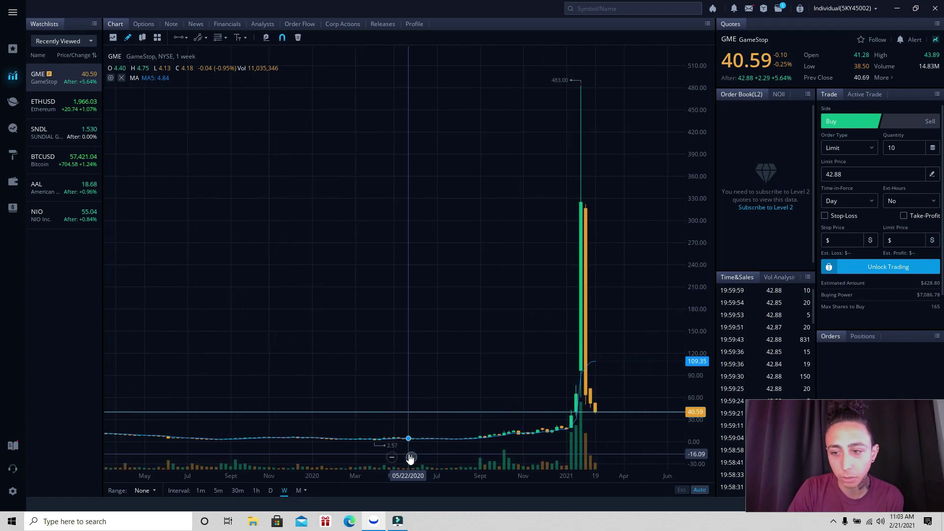
{"action": "left_click", "coordinate": [411, 457]}
- Center the spike and move the horizontal line up to about 71.87
{"action": "left_click_drag", "start_coordinate": [545, 378], "coordinate": [389, 395]}
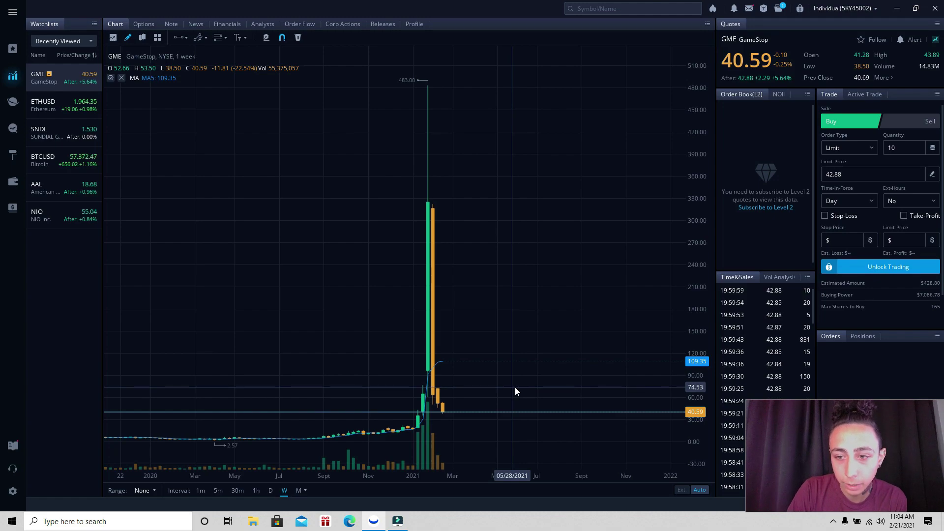
{"action": "left_click_drag", "start_coordinate": [508, 412], "coordinate": [503, 390]}
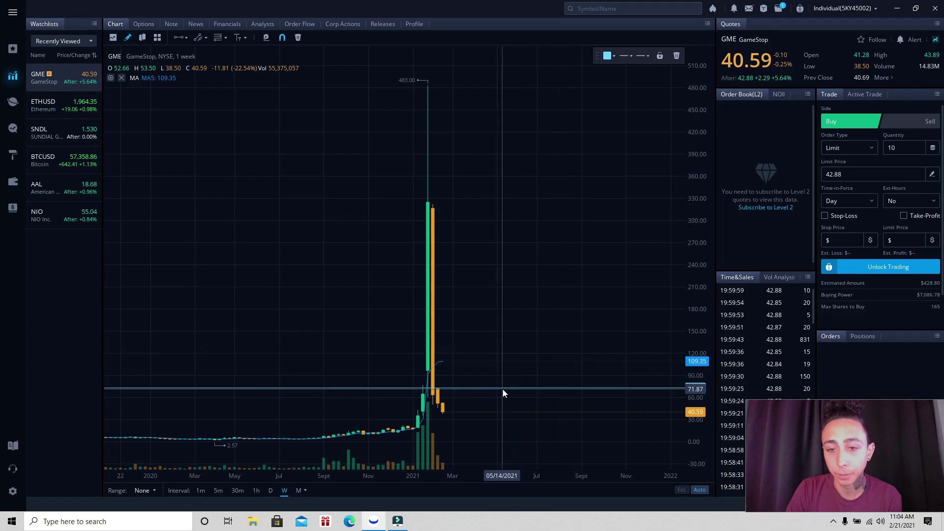
- Pull the horizontal line back down and set it near 39.22, just under the current price
{"action": "left_click_drag", "start_coordinate": [503, 392], "coordinate": [511, 413]}
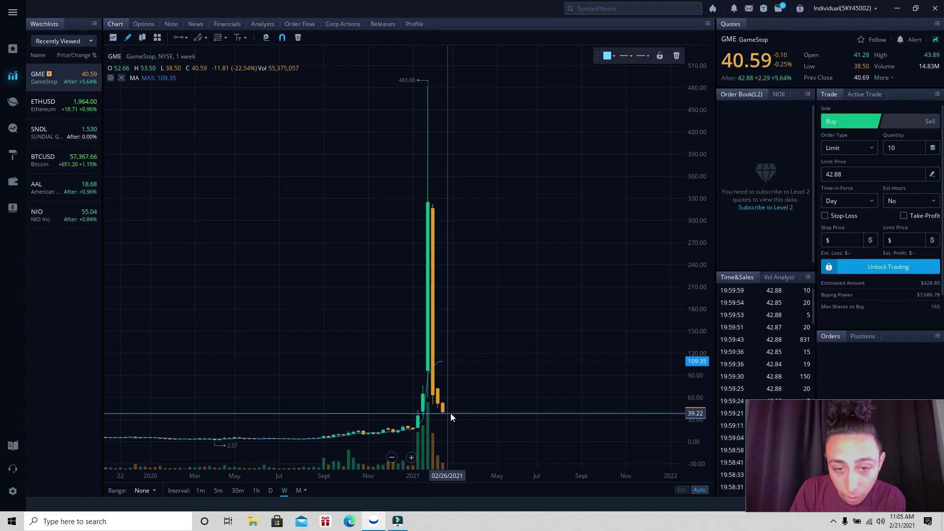
{"action": "left_click", "coordinate": [450, 417]}
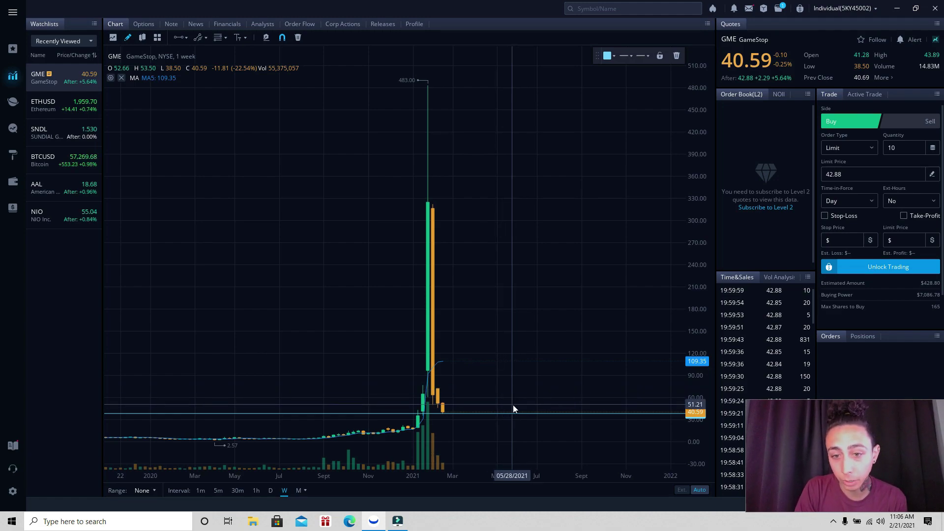
- Raise the horizontal line to 71.87 and pan the chart to show through May 2022
{"action": "left_click_drag", "start_coordinate": [516, 411], "coordinate": [515, 389]}
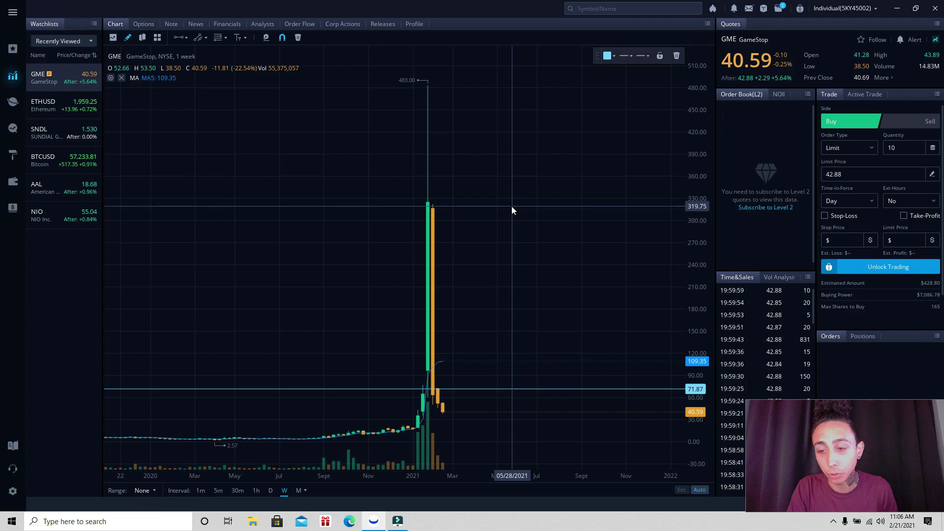
{"action": "left_click_drag", "start_coordinate": [546, 347], "coordinate": [467, 344]}
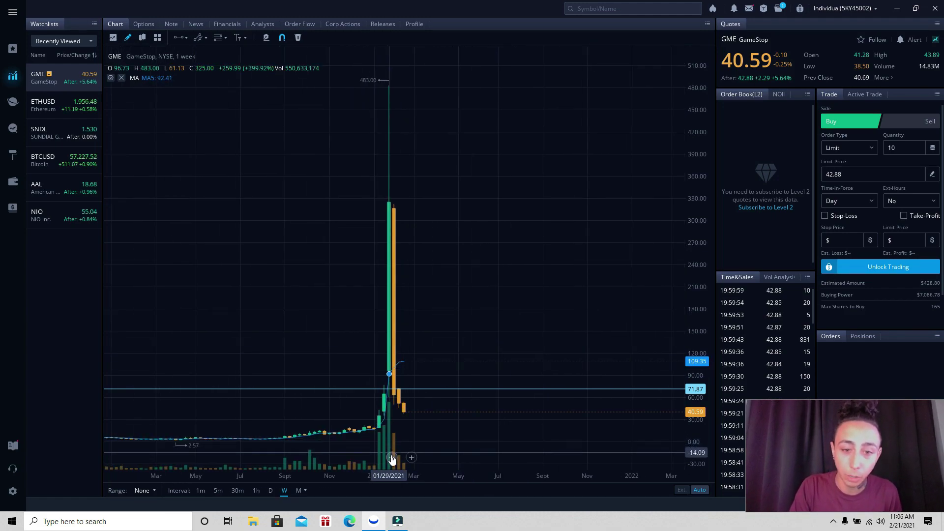
- Zoom out the weekly GME chart and pan it to span roughly 2014 through 2024
{"action": "scroll", "coordinate": [391, 459], "scroll_direction": "down", "scroll_amount": 5}
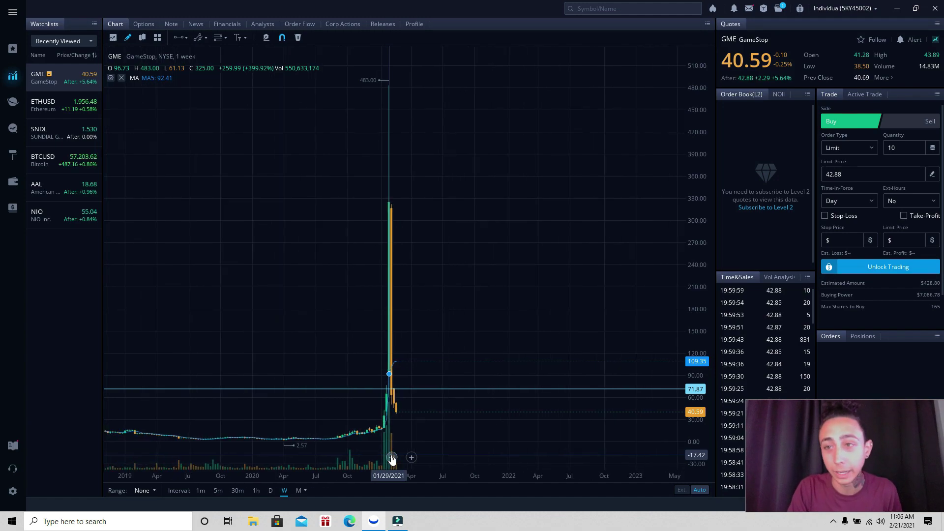
{"action": "scroll", "coordinate": [392, 460], "scroll_direction": "down", "scroll_amount": 5}
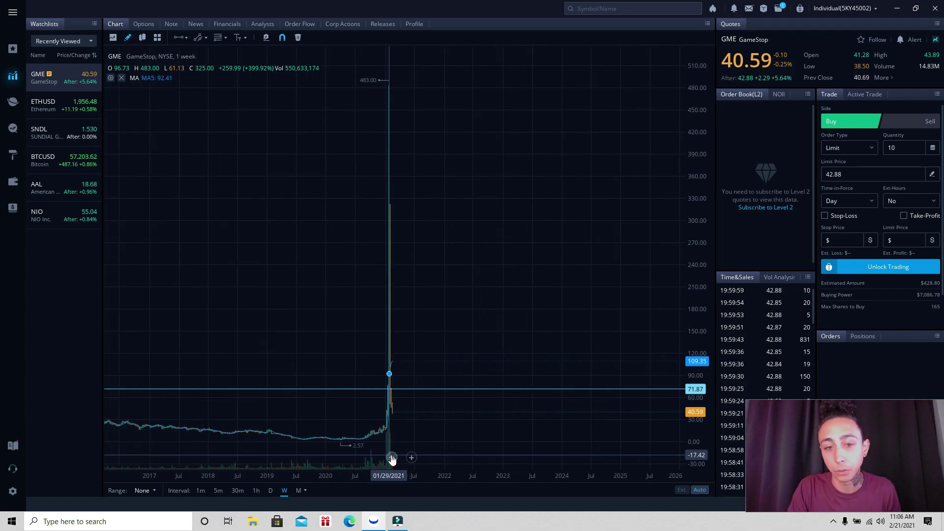
{"action": "left_click_drag", "start_coordinate": [250, 351], "coordinate": [388, 346]}
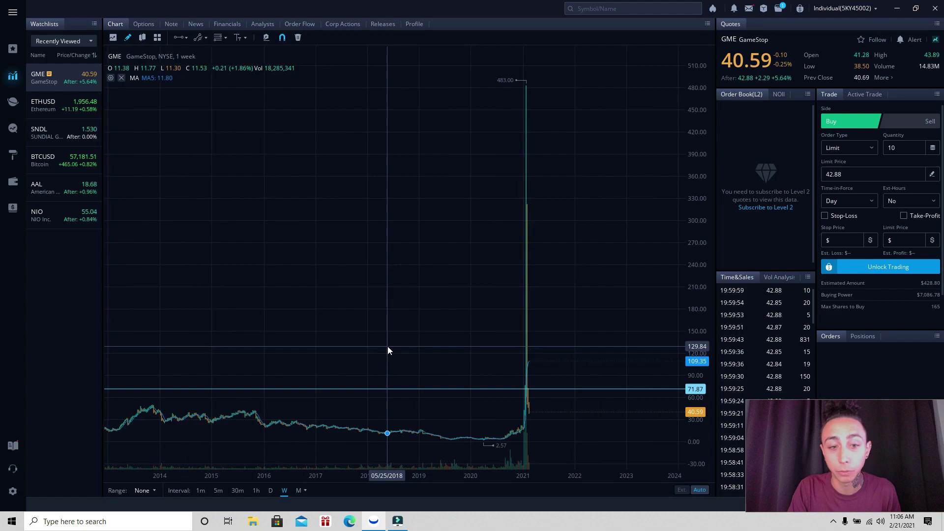